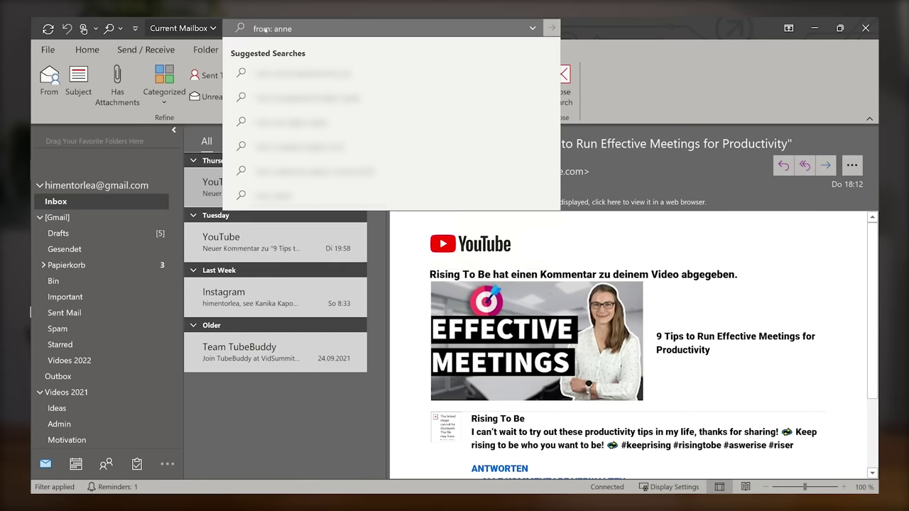
- Search for the sender's messages with subject 'great', then add a has-attachment filter
key(BackSpace)
key(BackSpace)
key(BackSpace)
key(BackSpace)
key(BackSpace)
key(BackSpace)
text(to: dav)
key(BackSpace)
key(BackSpace)
key(BackSpace)
text(from: )
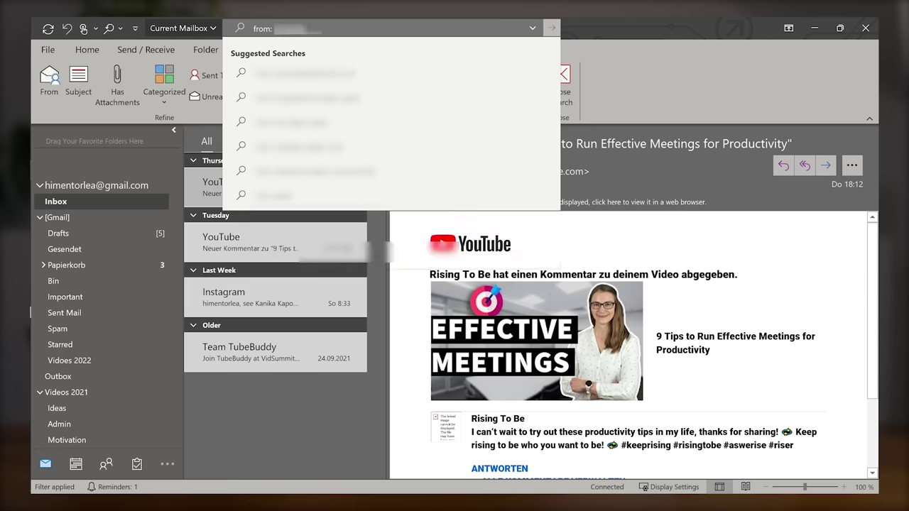
text( subject:)
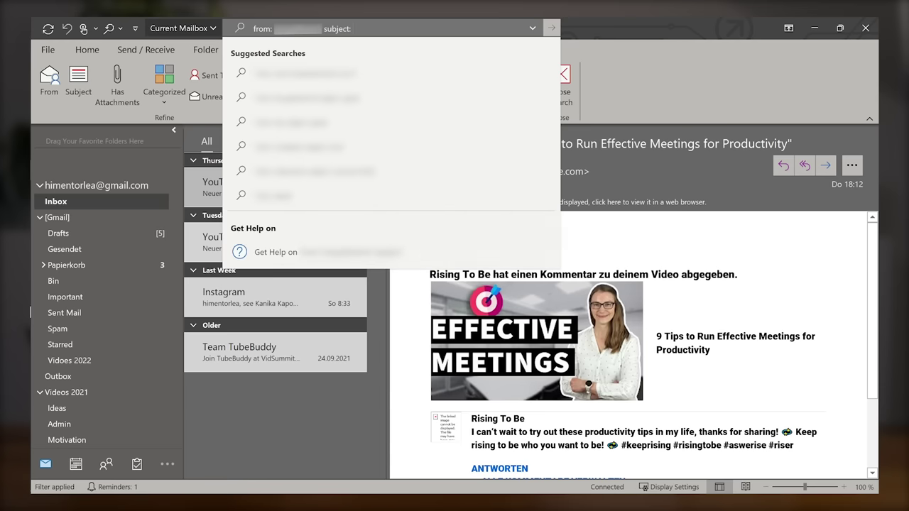
text( great)
key(Return)
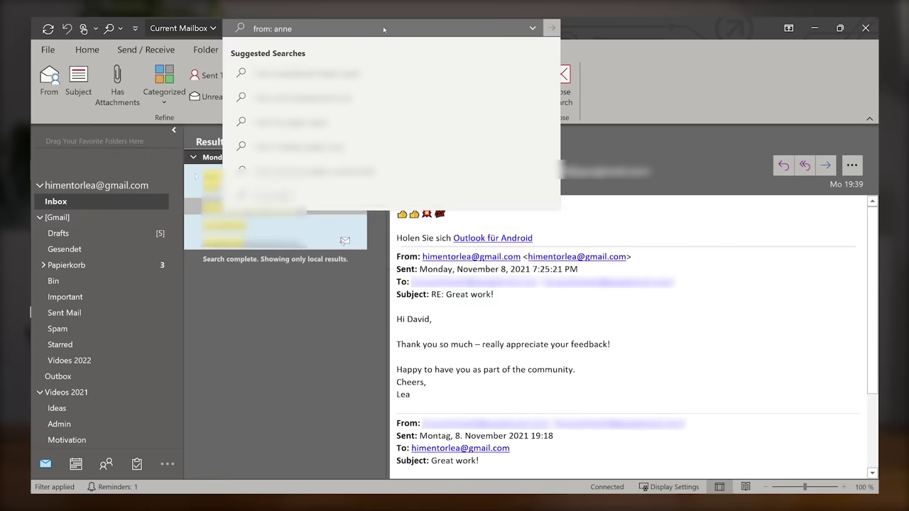
text(tachment)
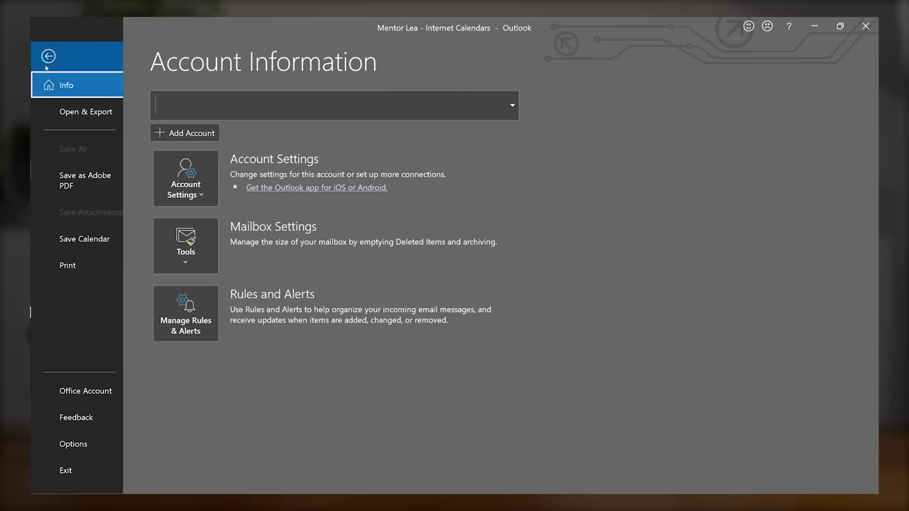
- Go to the Calendar page of Outlook Options to adjust the work hours
click(80, 444)
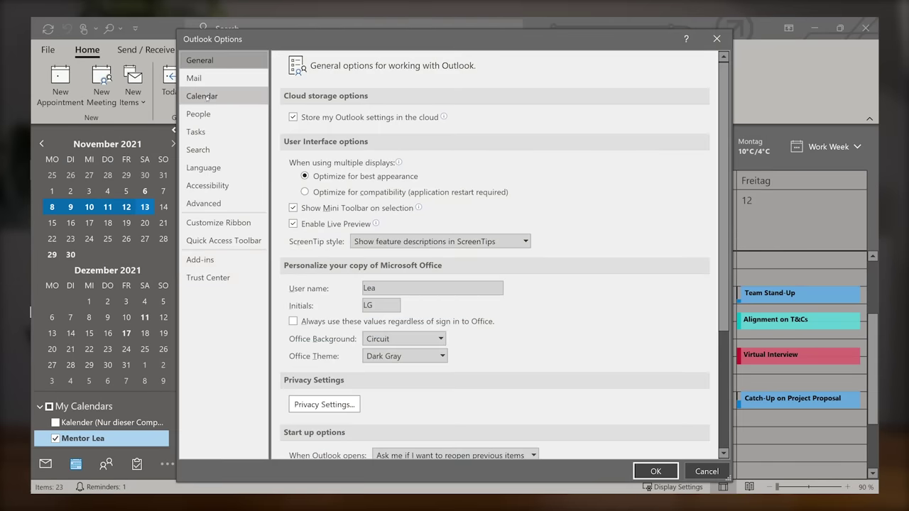
click(202, 96)
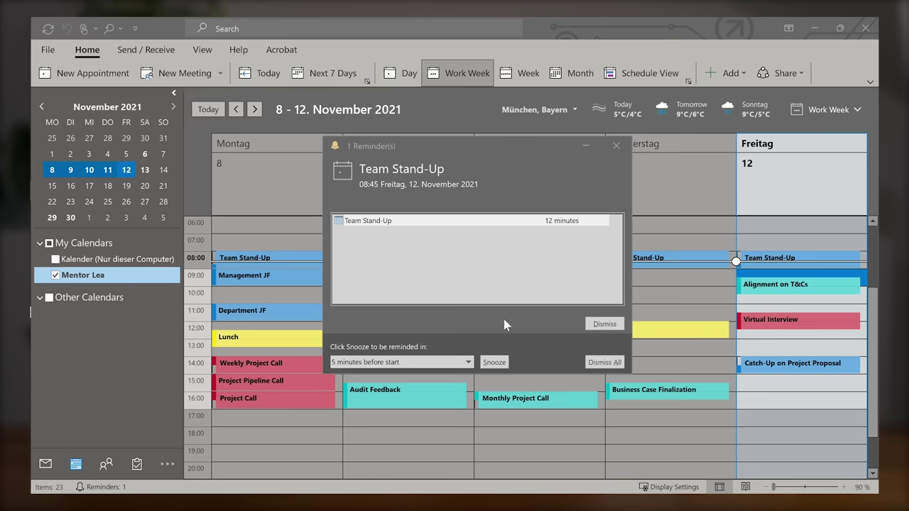
- Check the Team Stand-Up reminder's snooze time choices, leaving them unchanged
click(468, 363)
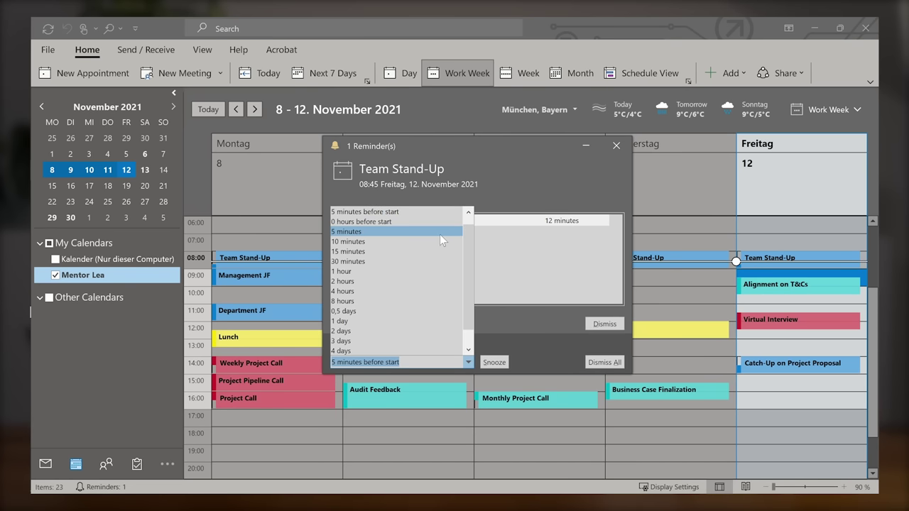
click(614, 333)
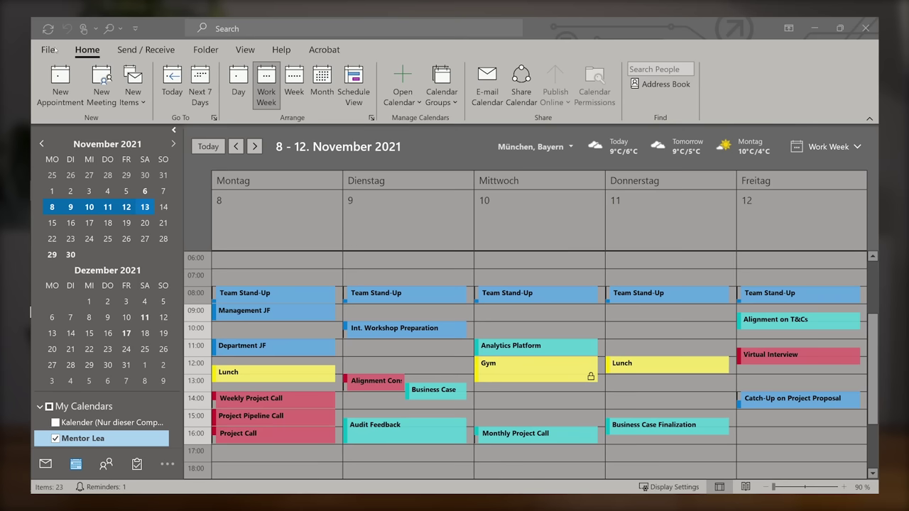
- Go to the Calendar page of Outlook Options to view the default reminder times
click(49, 50)
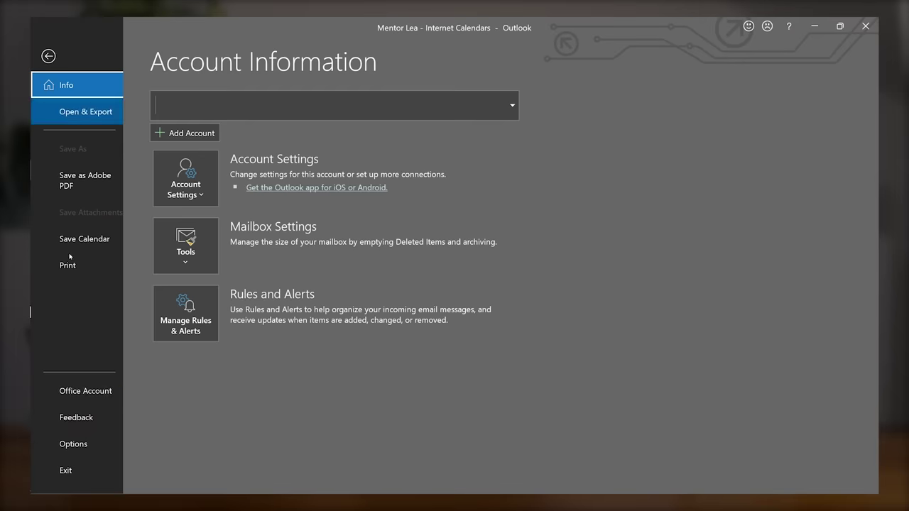
click(68, 444)
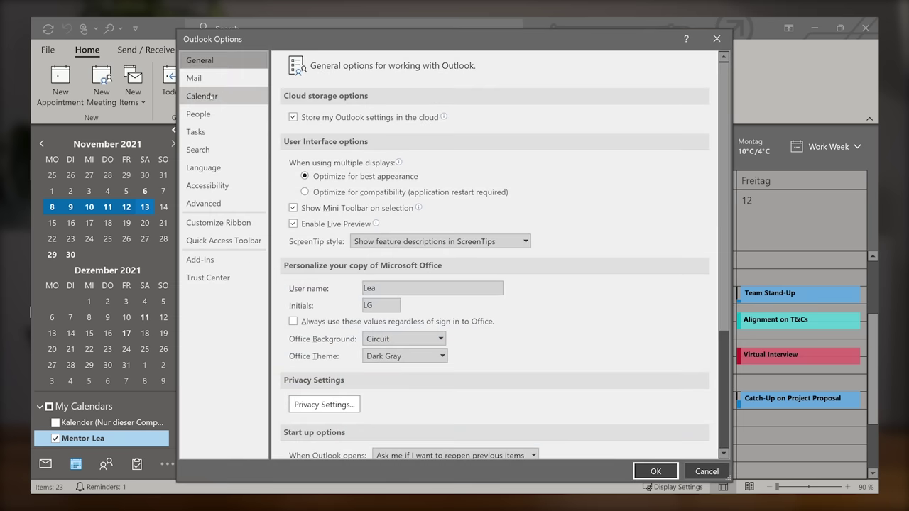
click(213, 96)
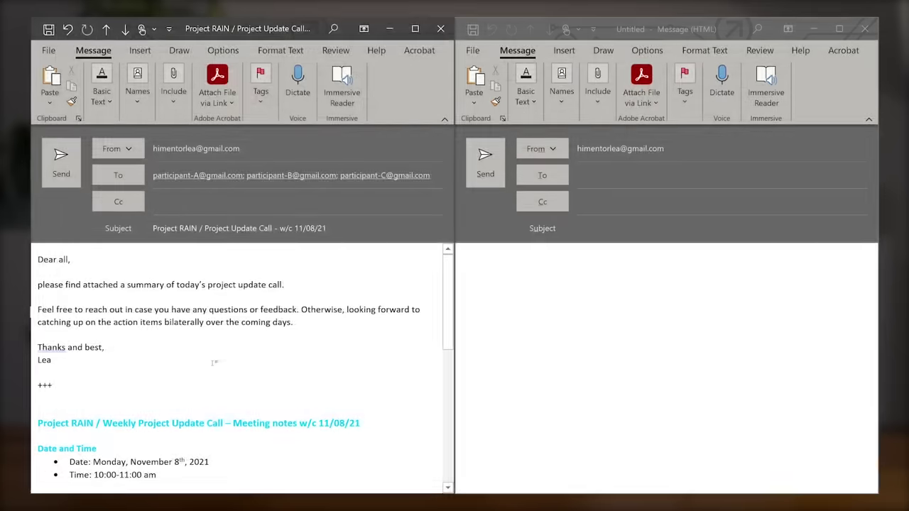
- Copy last week's meeting notes and three recipients into the new message and start its subject
key(ctrl+a)
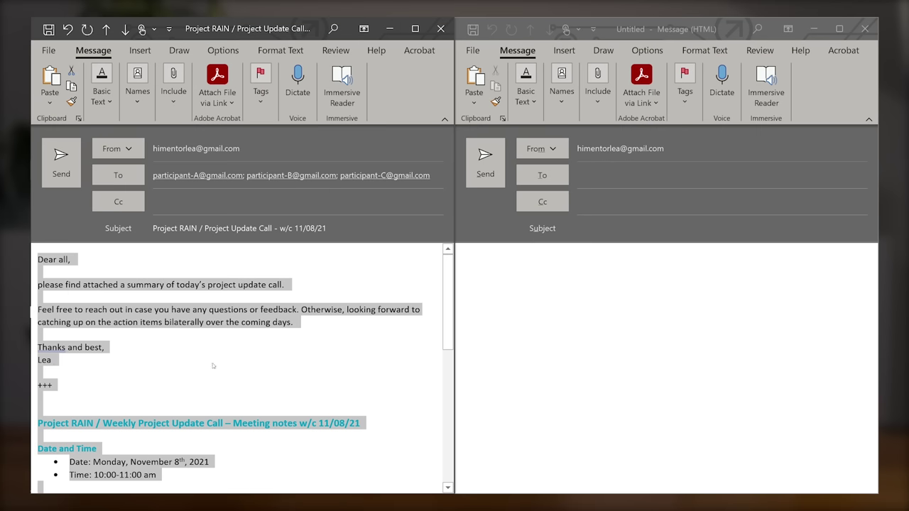
key(ctrl+c)
key(ctrl+v)
key(ctrl+c)
key(ctrl+v)
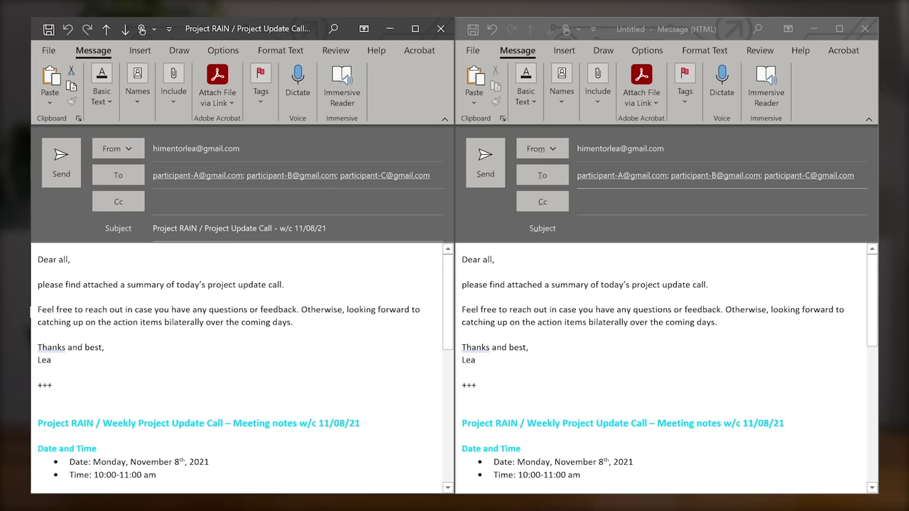
click(602, 231)
text(15)
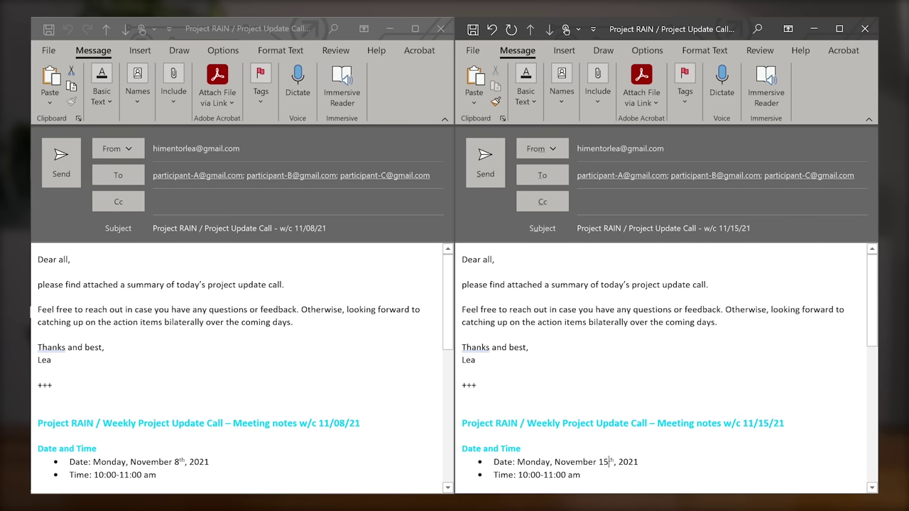
scroll(838, 413, down, 2)
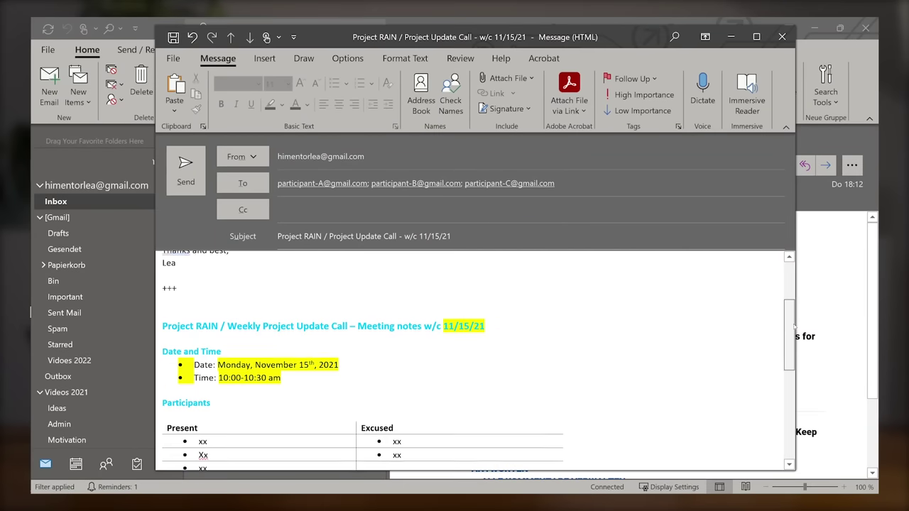
- Save the Project RAIN message as an Outlook Template on the Desktop
scroll(777, 286, down, 3)
scroll(777, 287, down, 1)
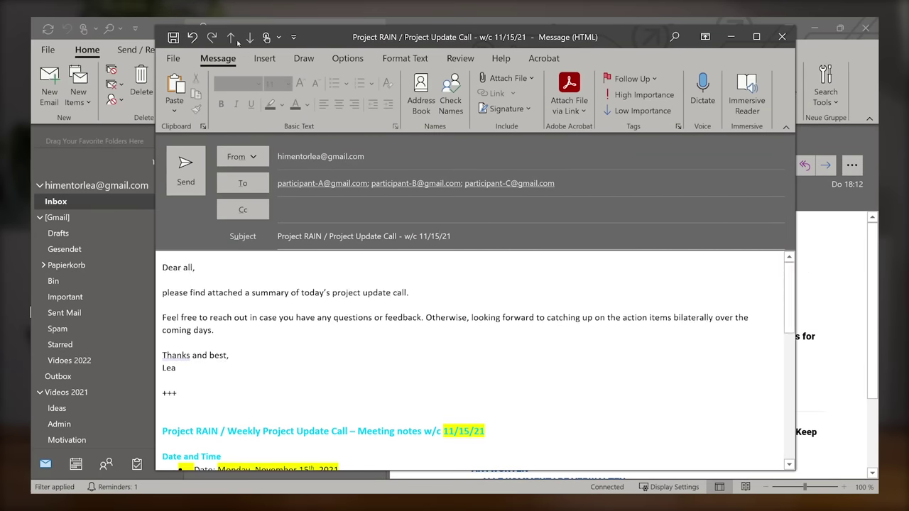
click(172, 58)
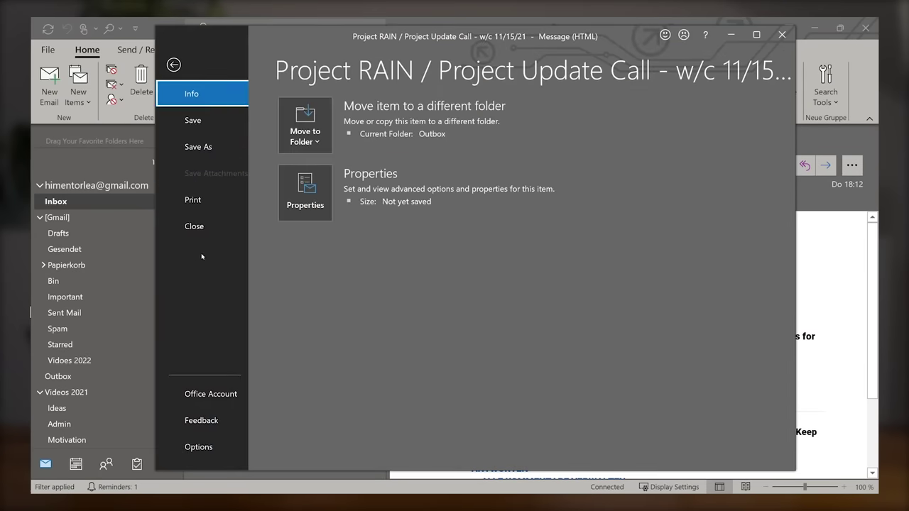
click(197, 146)
click(391, 303)
click(277, 326)
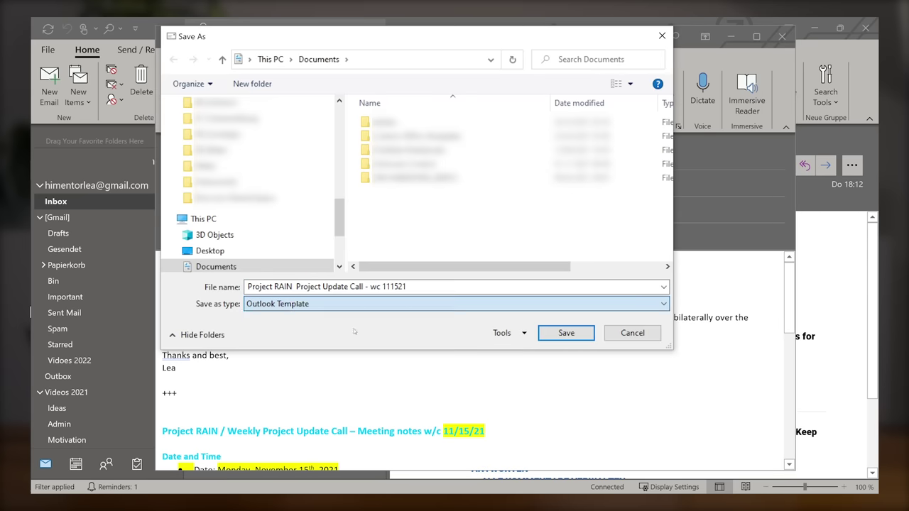
click(257, 175)
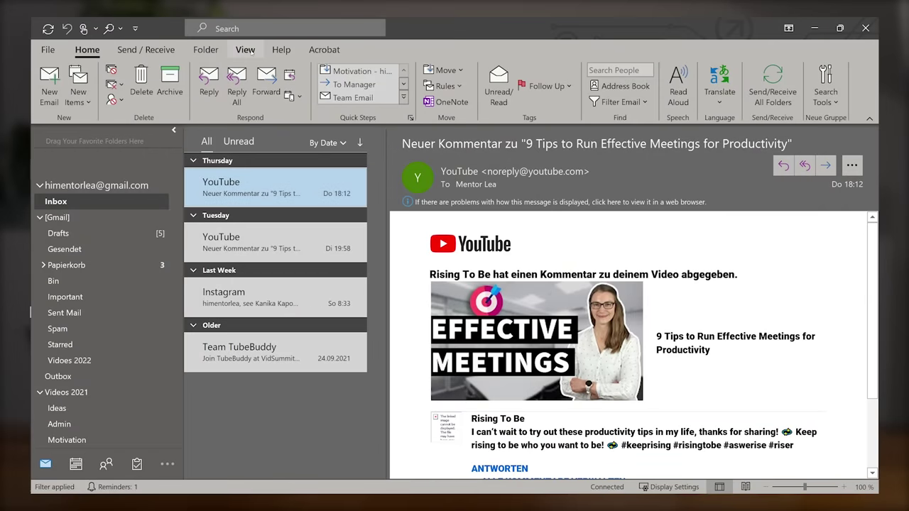
- Add the task list to the To-Do Bar and enlarge it beneath the calendar
click(245, 50)
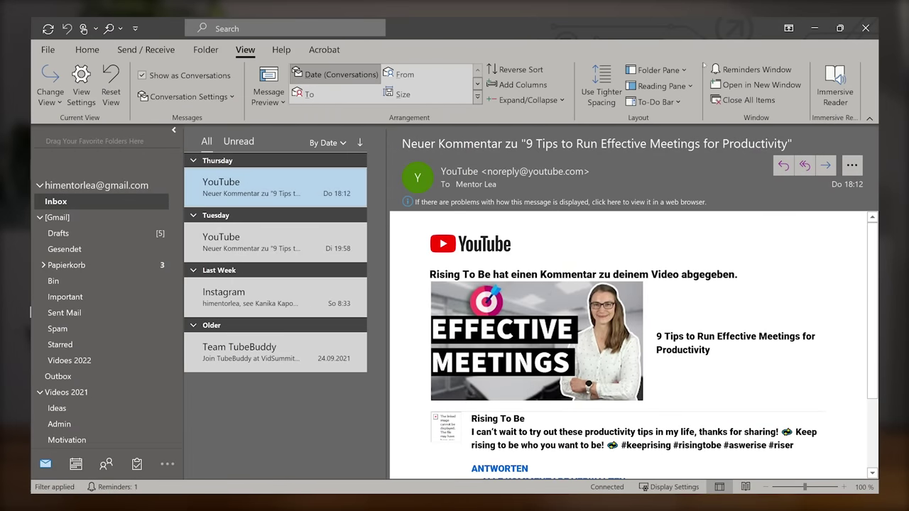
click(657, 102)
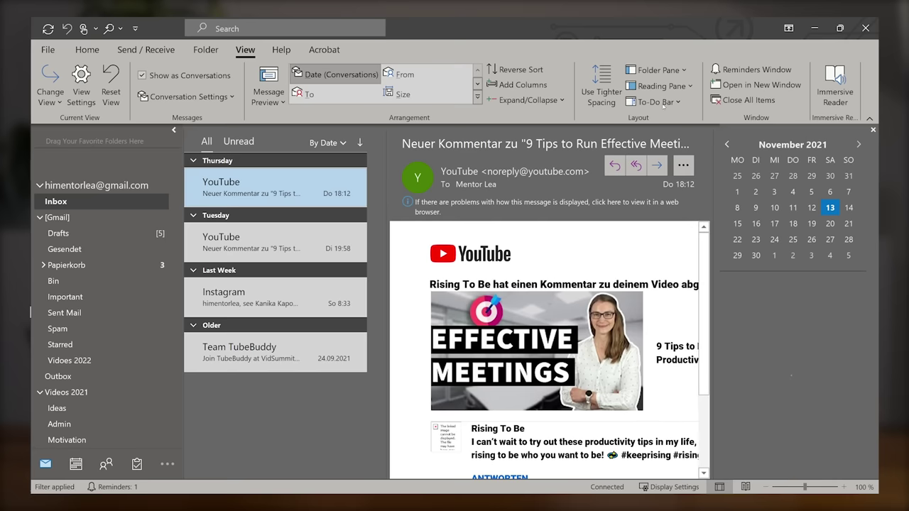
click(663, 103)
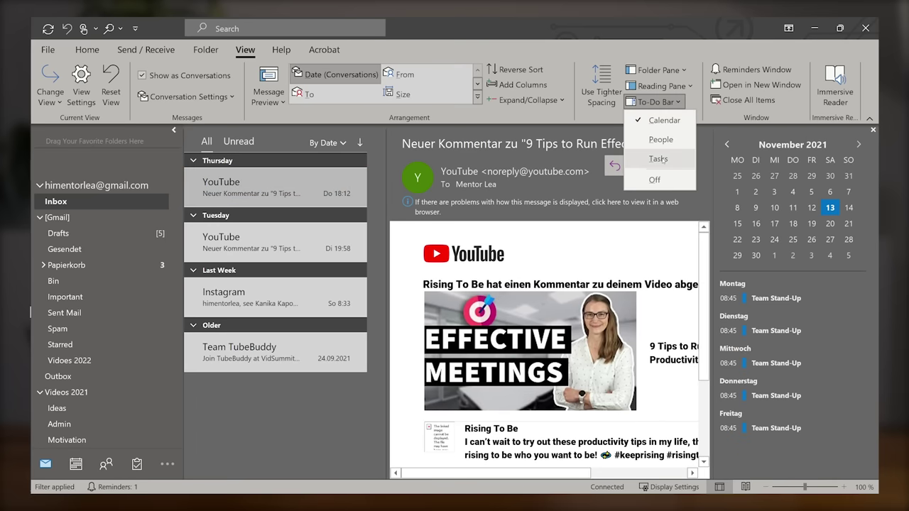
click(659, 159)
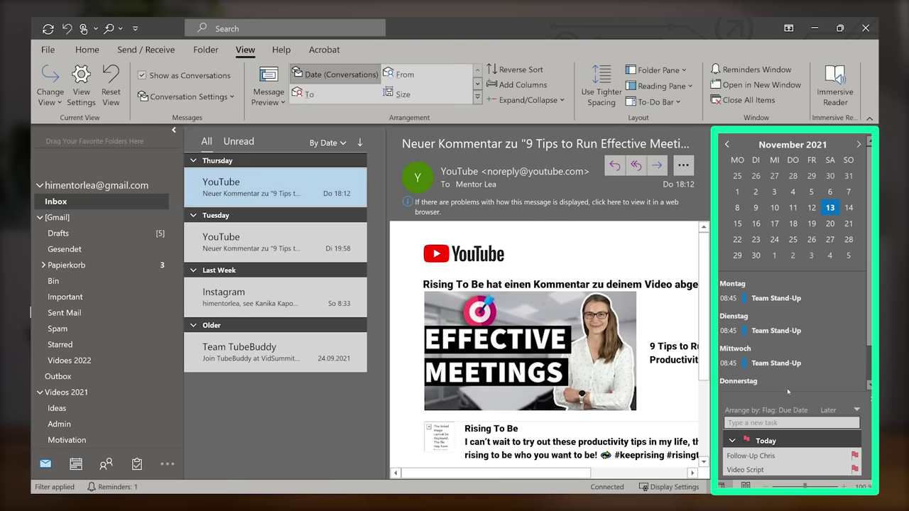
drag(789, 392, 792, 346)
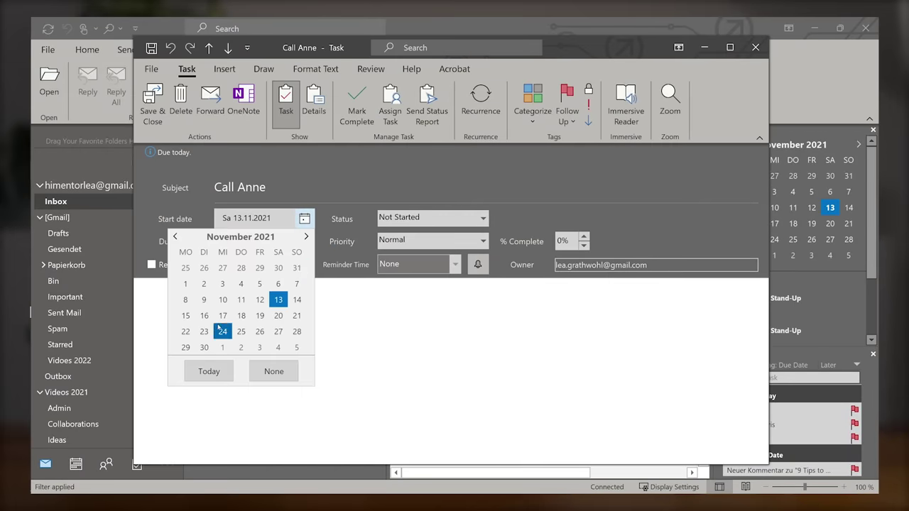
- Give Call Anne a 24.11.2021 start and Friday 26.11.2021 due date, then save it
click(222, 331)
click(304, 241)
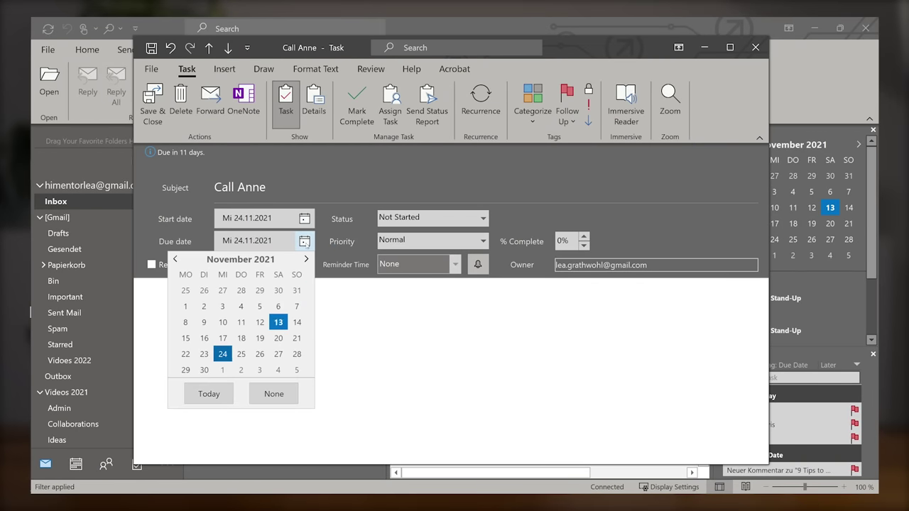
click(260, 354)
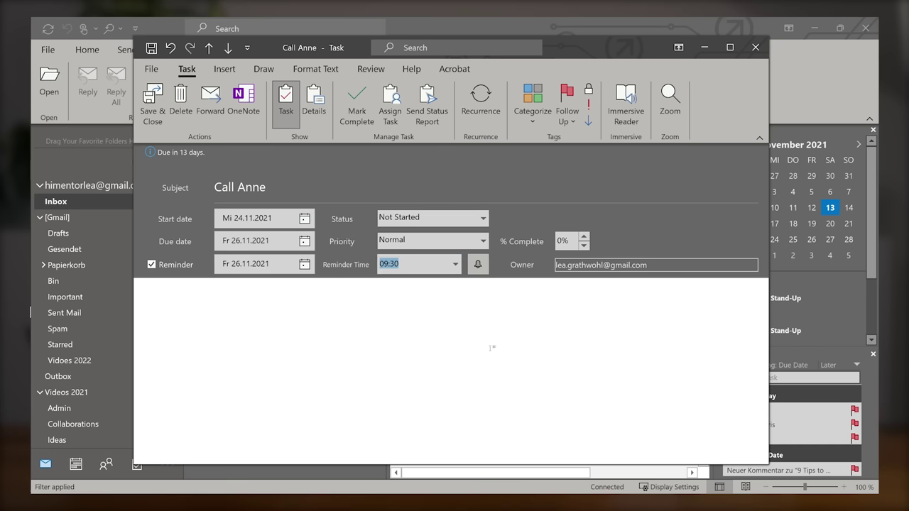
click(150, 98)
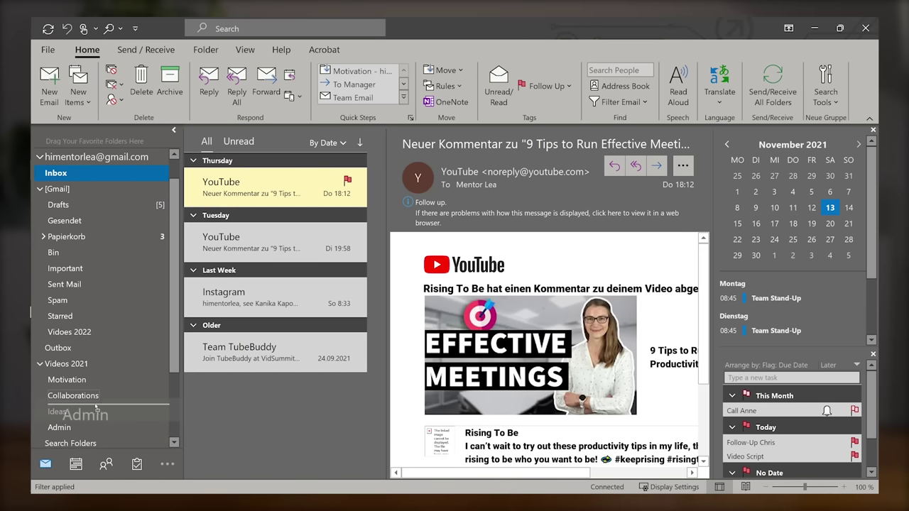
- Sort the Videos 2021 subfolders A to Z
right_click(82, 365)
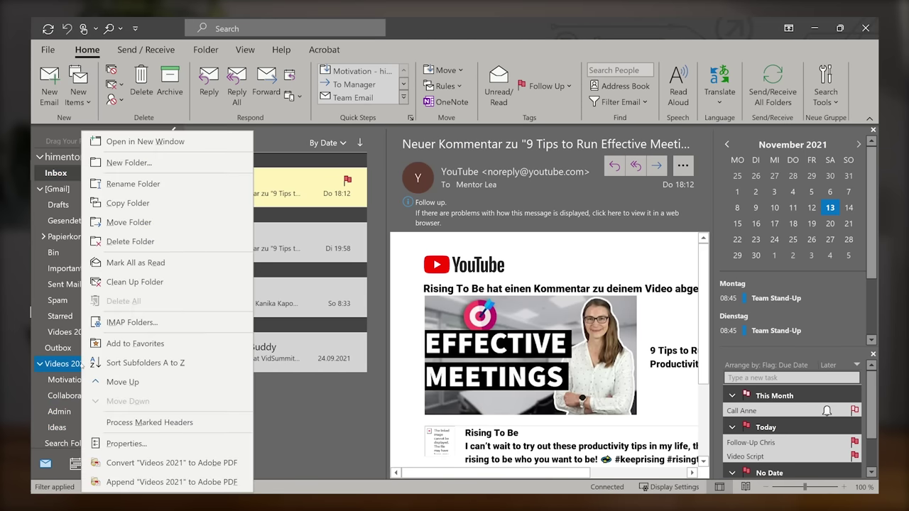
click(130, 363)
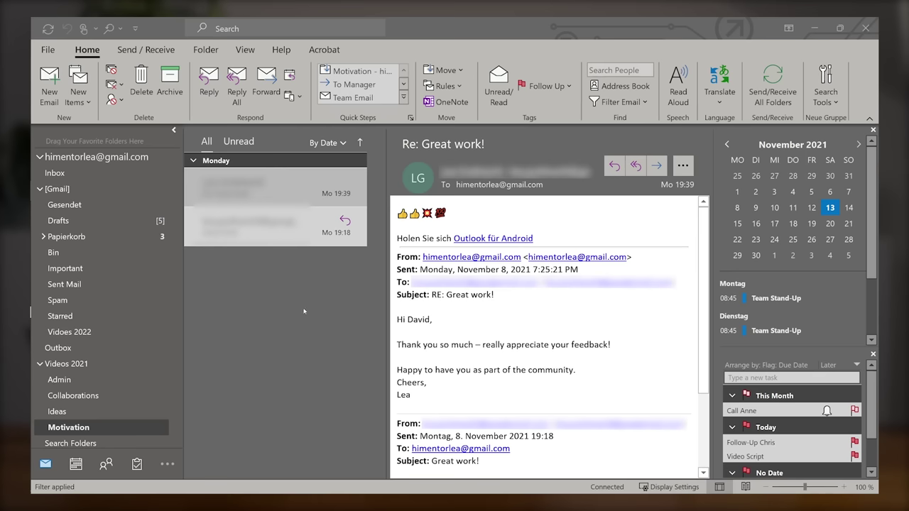
- Show the Motivation folder as conversations and step down to the original Great work! message
click(245, 49)
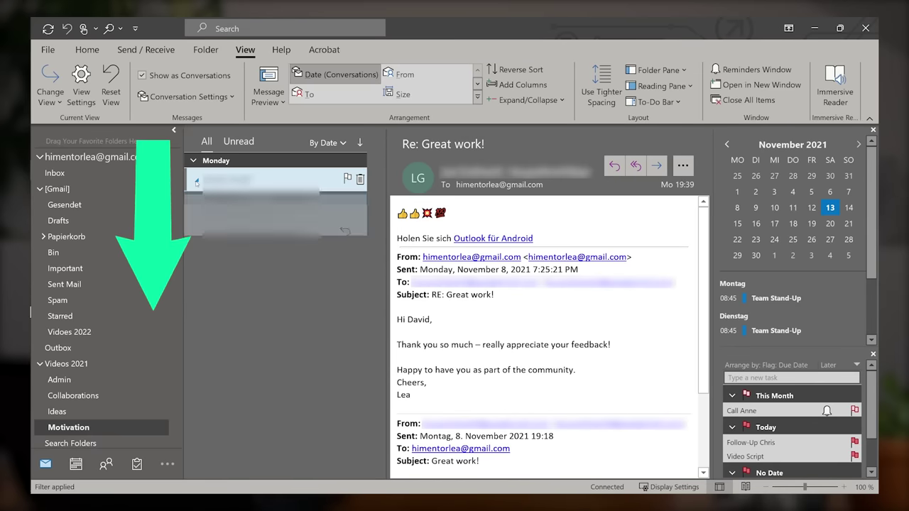
key(Down)
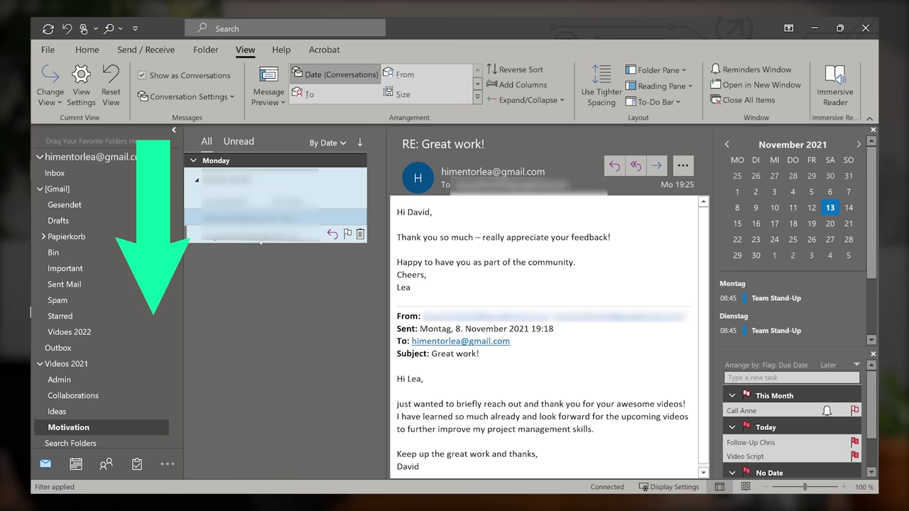
key(Down)
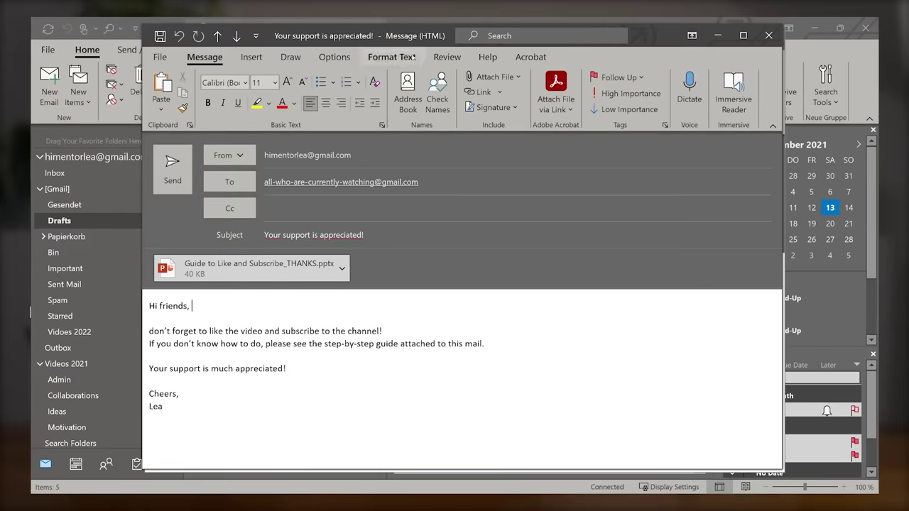
- Switch the 'Your support is appreciated!' draft to Rich Text so its attachment sits in the body
click(412, 57)
click(224, 108)
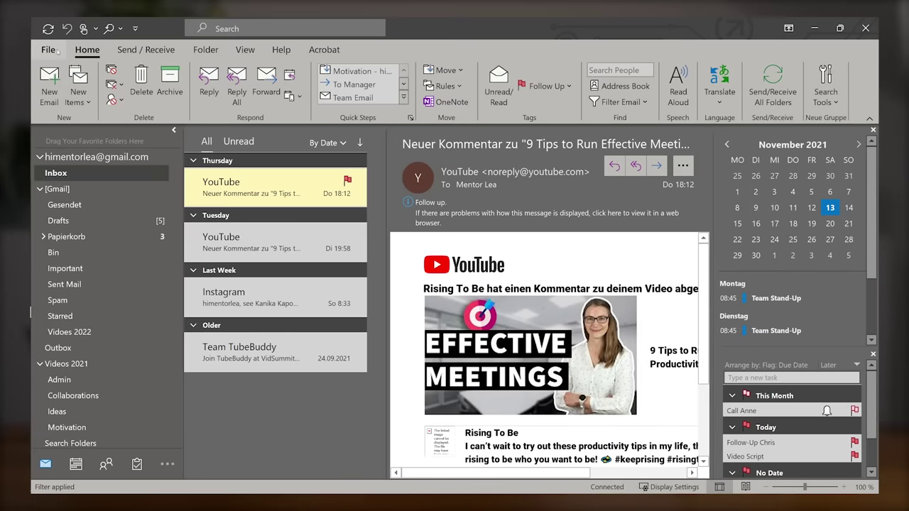
- Start a new rule from the blank 'Apply rule on messages I send' template in Rules and Alerts
click(50, 49)
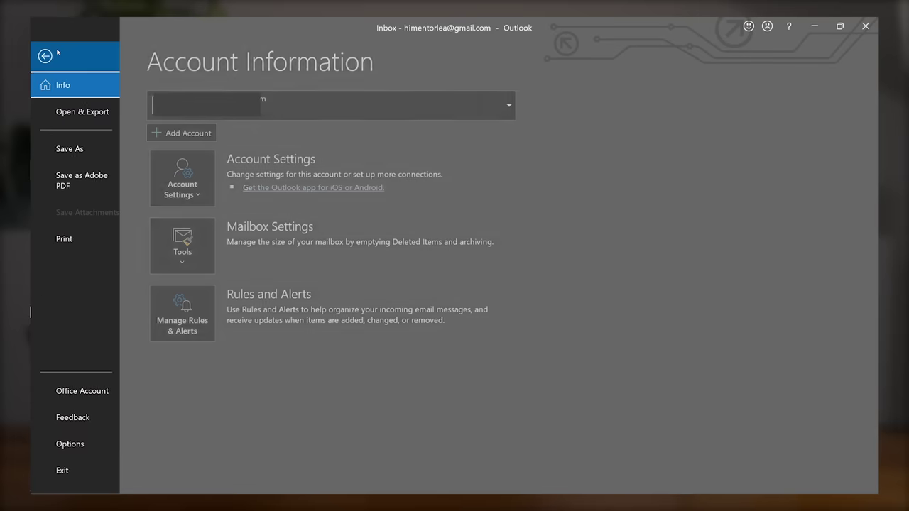
click(185, 316)
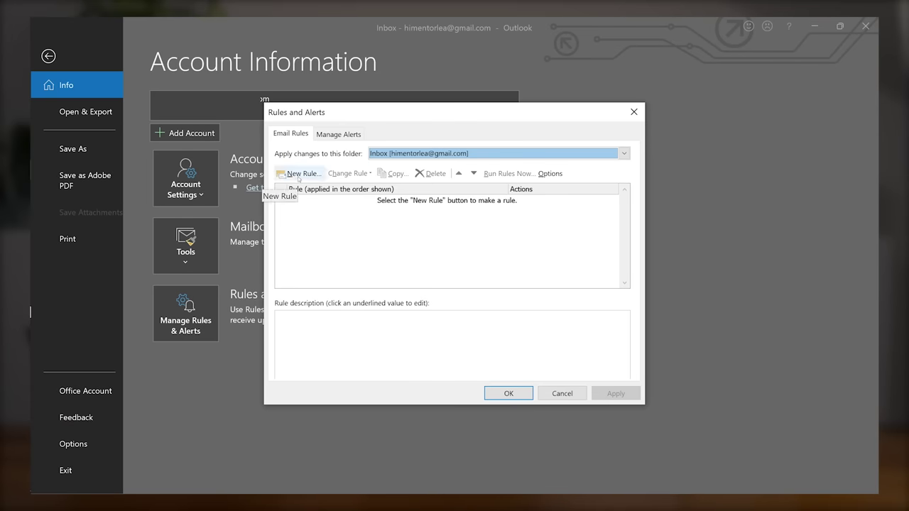
click(299, 174)
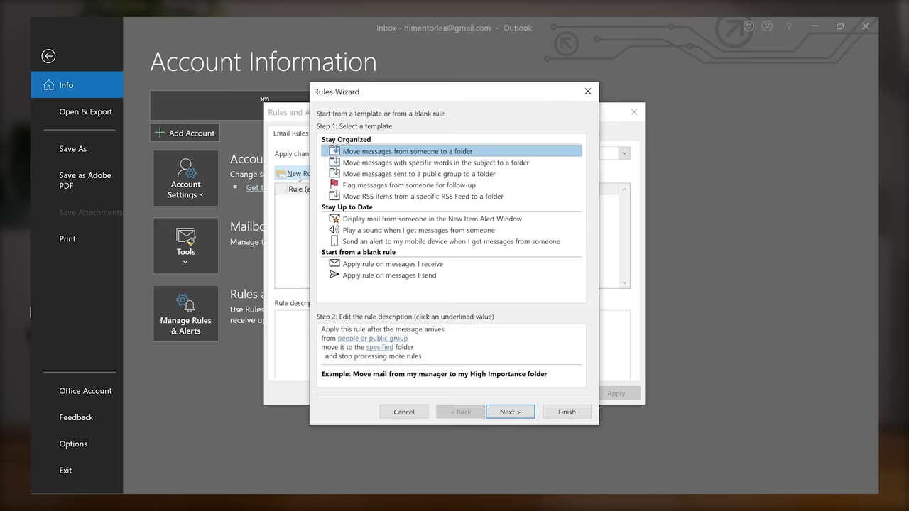
click(435, 277)
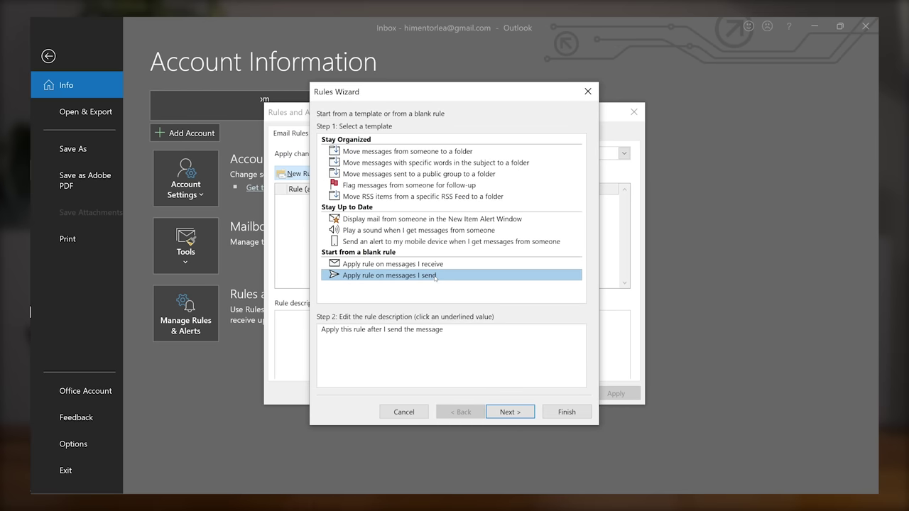
click(518, 414)
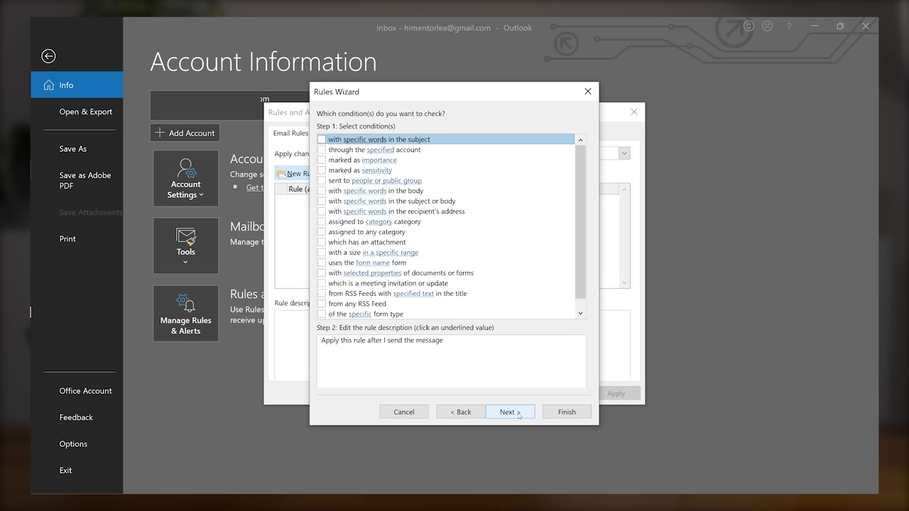
- Apply the rule to every sent message, with no conditions, deferring delivery by 1 minute
click(518, 414)
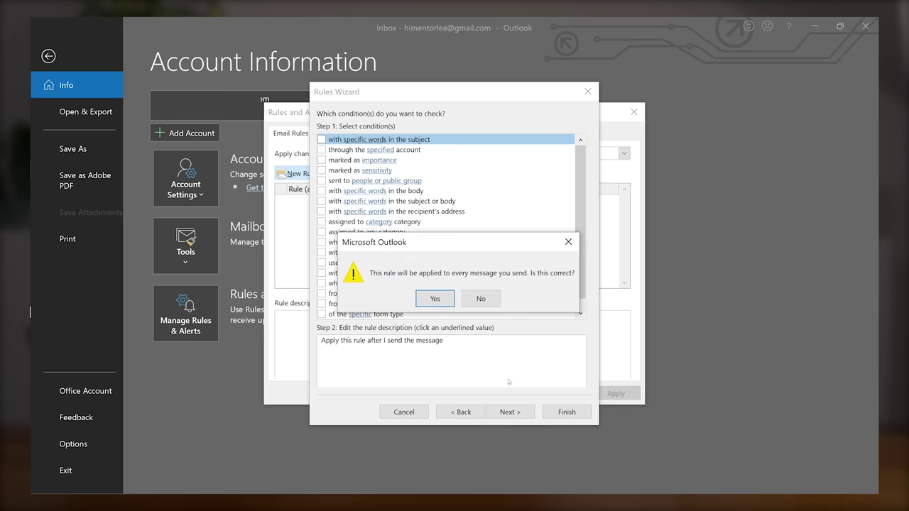
click(435, 299)
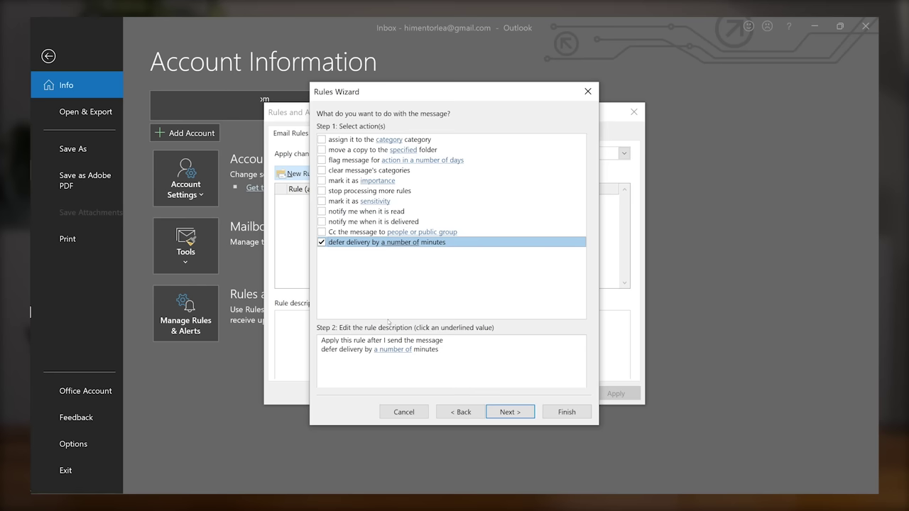
click(390, 349)
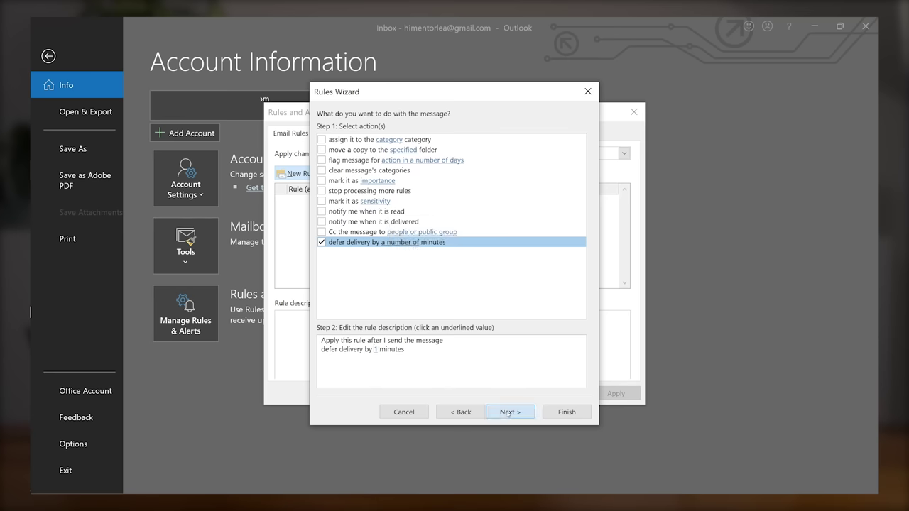
click(509, 412)
- Skip the rule exceptions to reach the final naming step of the delay rule
click(508, 412)
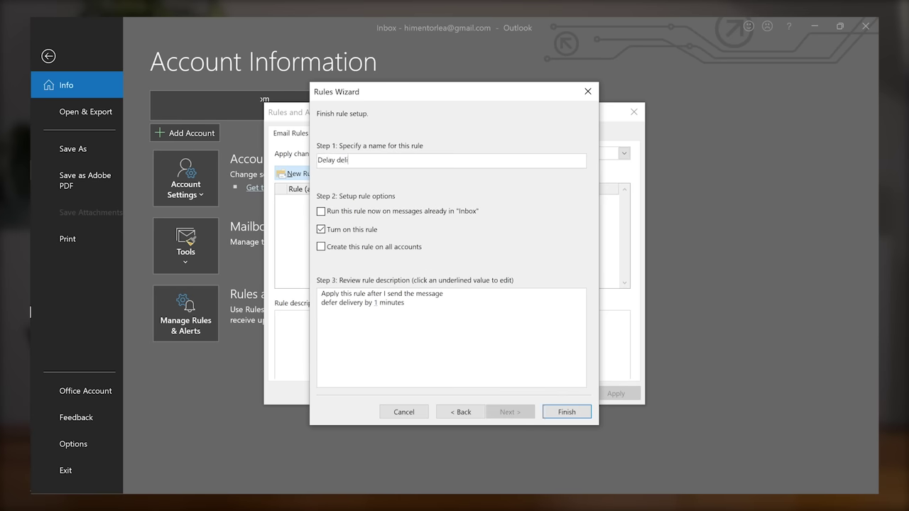